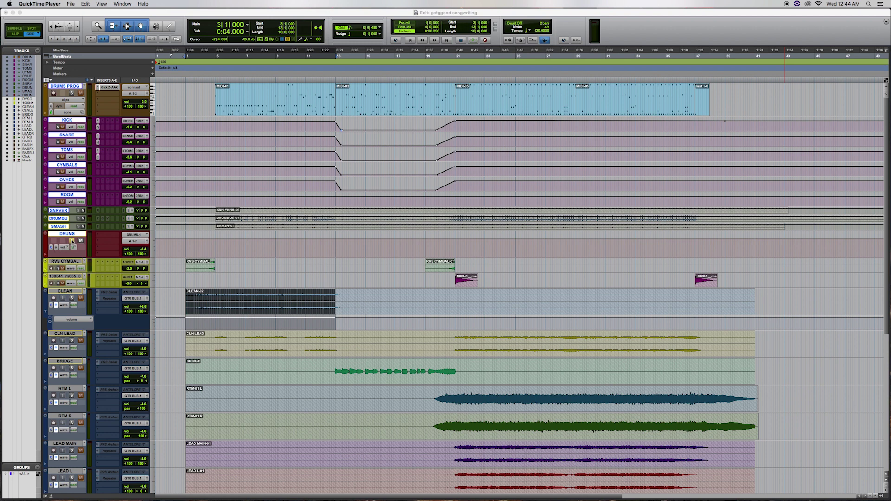
- Solo the CLEAN guitar track and play back its selected intro section from bar 3
{"action": "left_click", "coordinate": [72, 241]}
{"action": "left_click", "coordinate": [72, 298]}
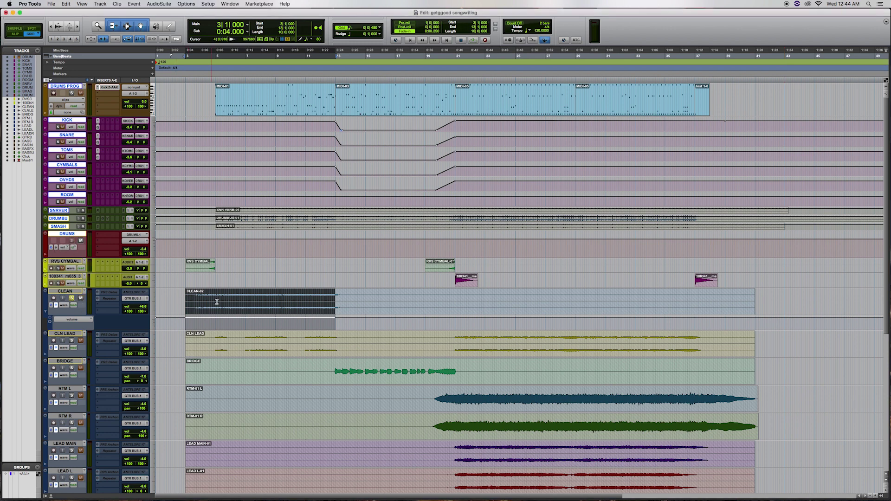
{"action": "scroll", "coordinate": [216, 302], "scroll_direction": "down", "scroll_amount": 5}
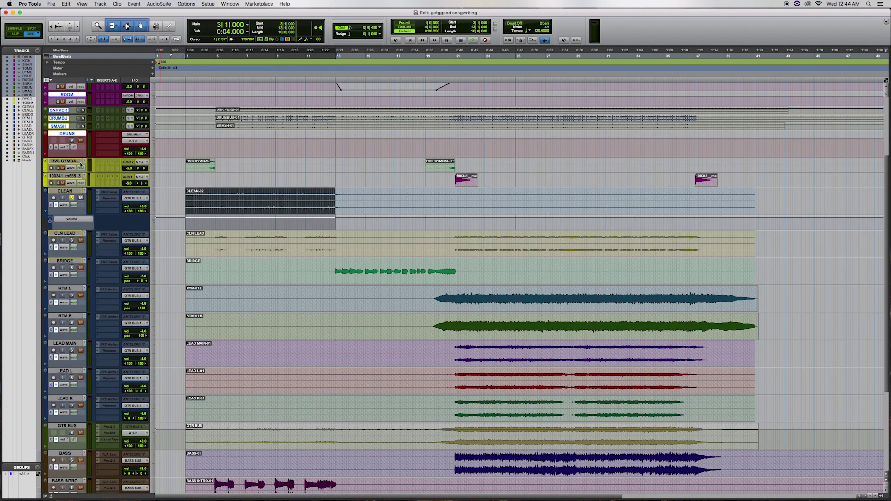
{"action": "scroll", "coordinate": [106, 254], "scroll_direction": "down", "scroll_amount": 7}
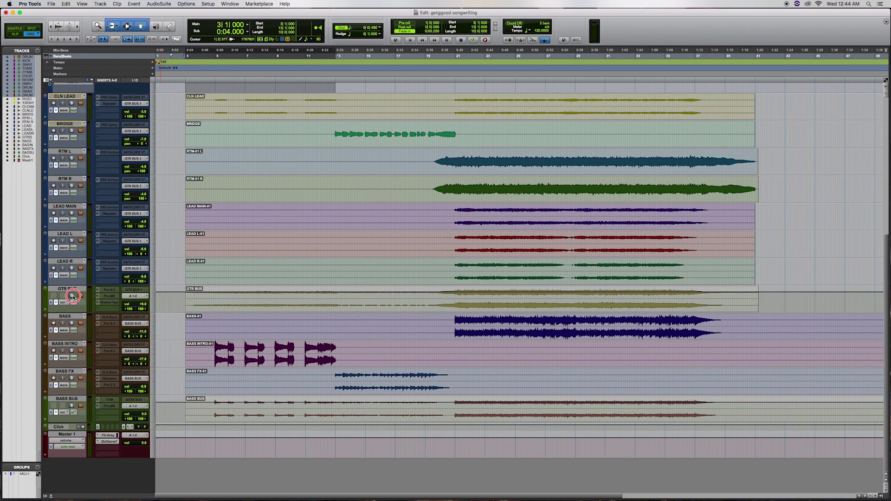
{"action": "scroll", "coordinate": [228, 260], "scroll_direction": "up", "scroll_amount": 9}
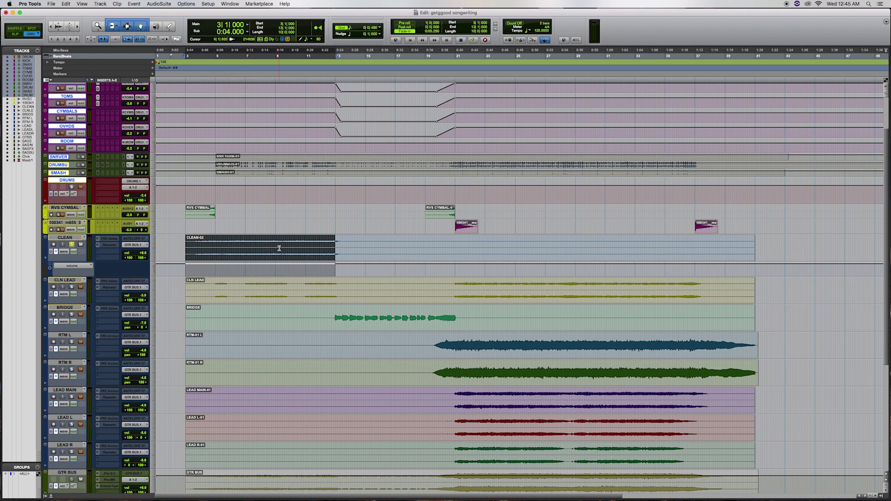
{"action": "key", "text": "space"}
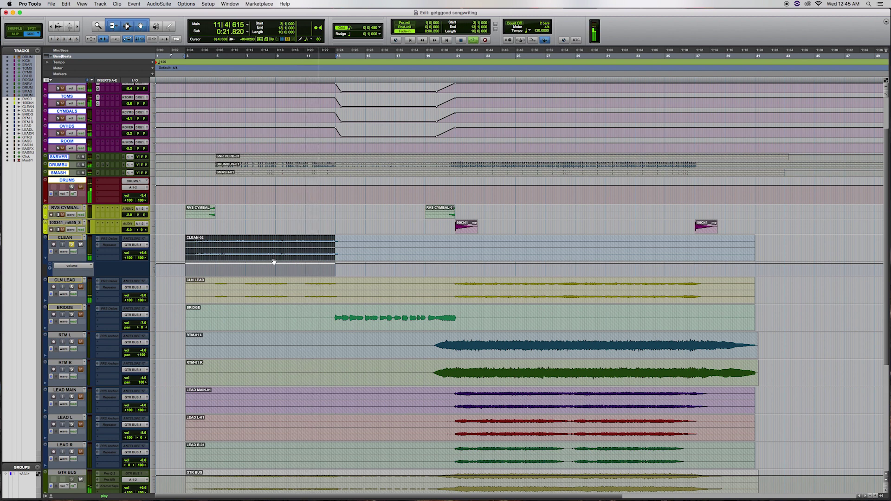
{"action": "key", "text": "space"}
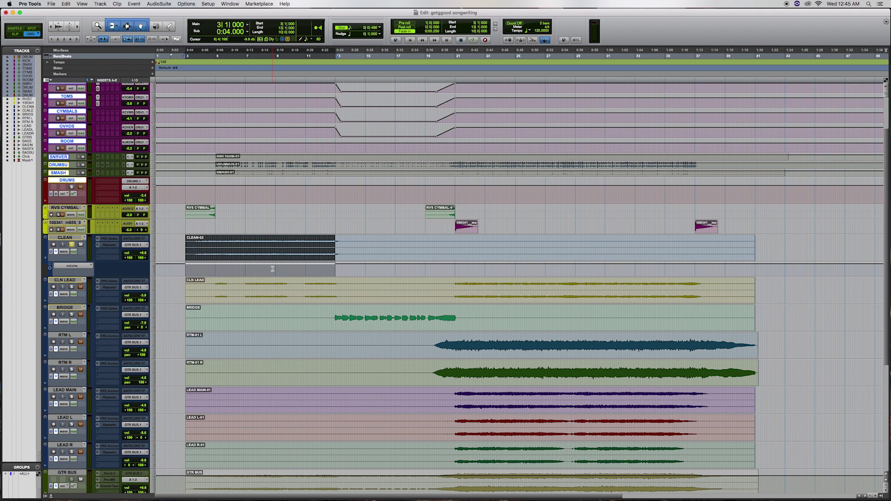
- Browse the Halpern MIDI Pack's Song 10 patterns in the groove player of the DRUMS PROG track's Kontakt instrument, leaving them unused
{"action": "scroll", "coordinate": [287, 315], "scroll_direction": "up", "scroll_amount": 3}
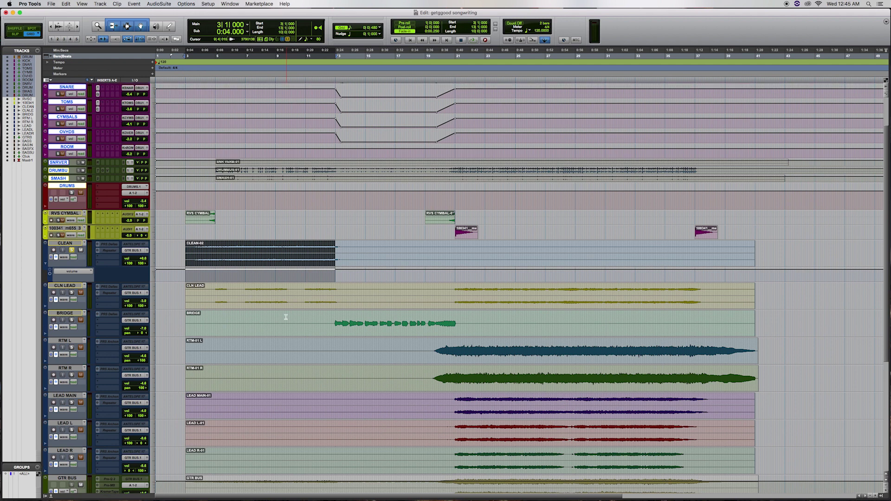
{"action": "scroll", "coordinate": [172, 333], "scroll_direction": "up", "scroll_amount": 1}
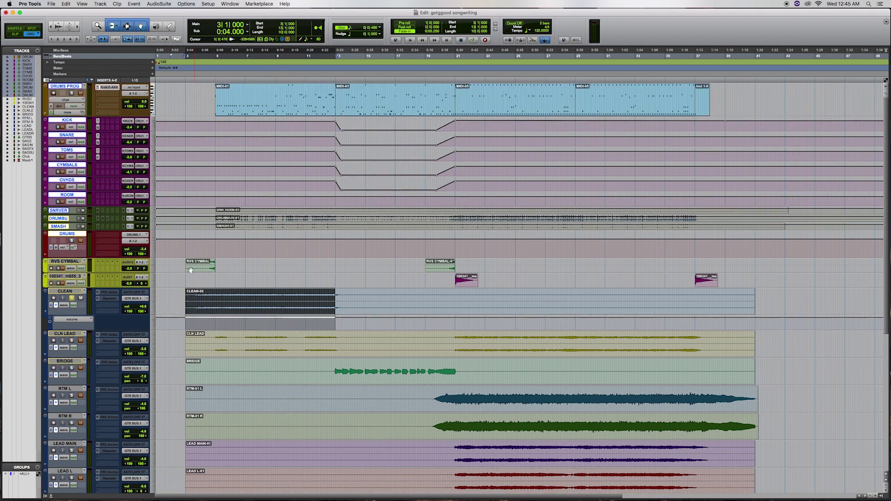
{"action": "left_click", "coordinate": [109, 88]}
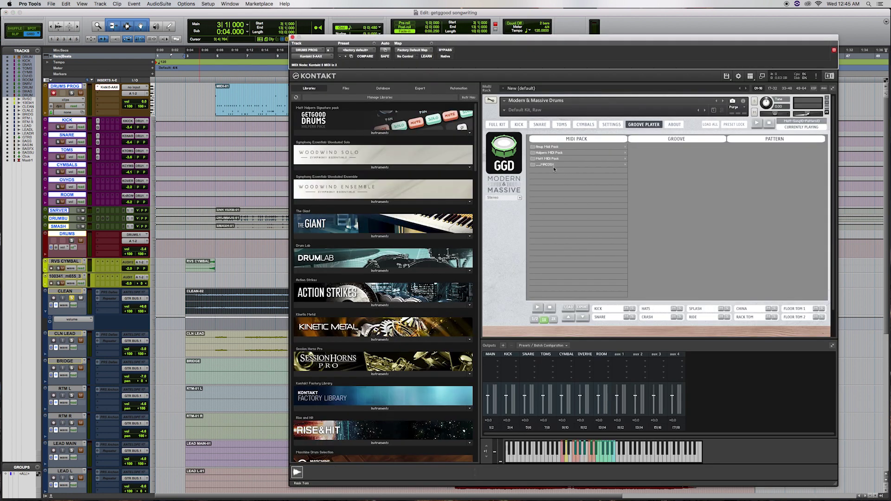
{"action": "left_click", "coordinate": [552, 152]}
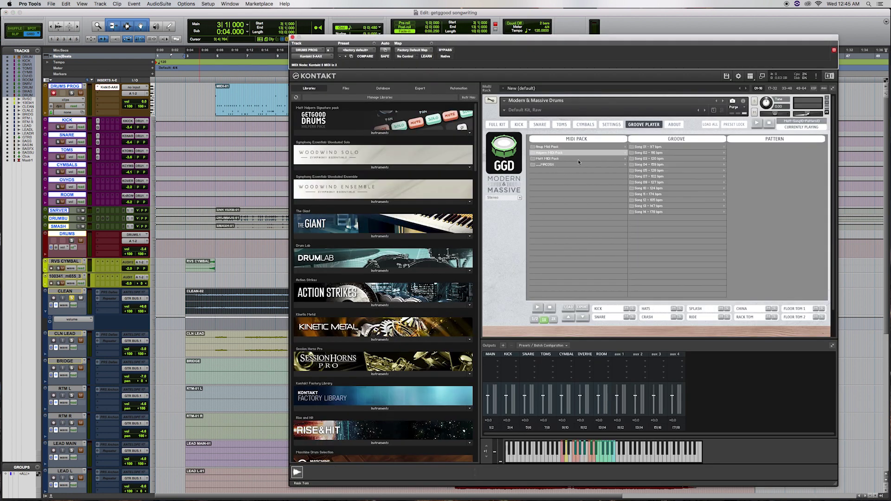
{"action": "left_click", "coordinate": [654, 188]}
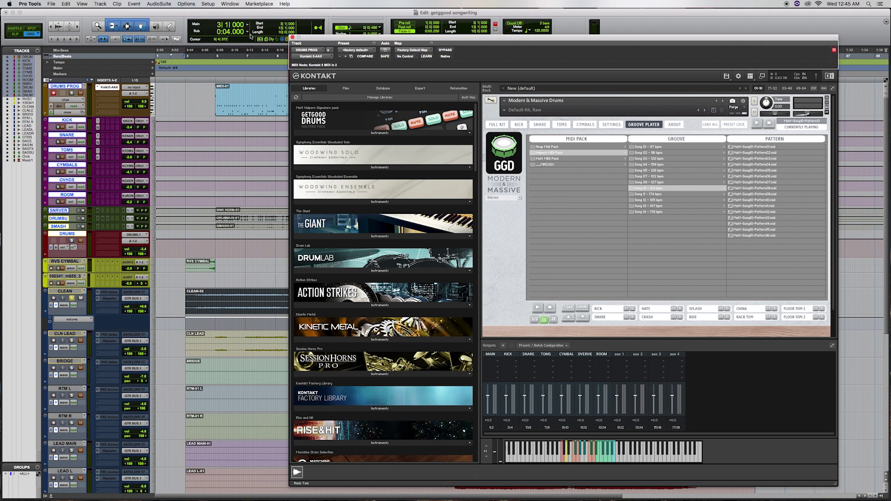
{"action": "left_click", "coordinate": [292, 37]}
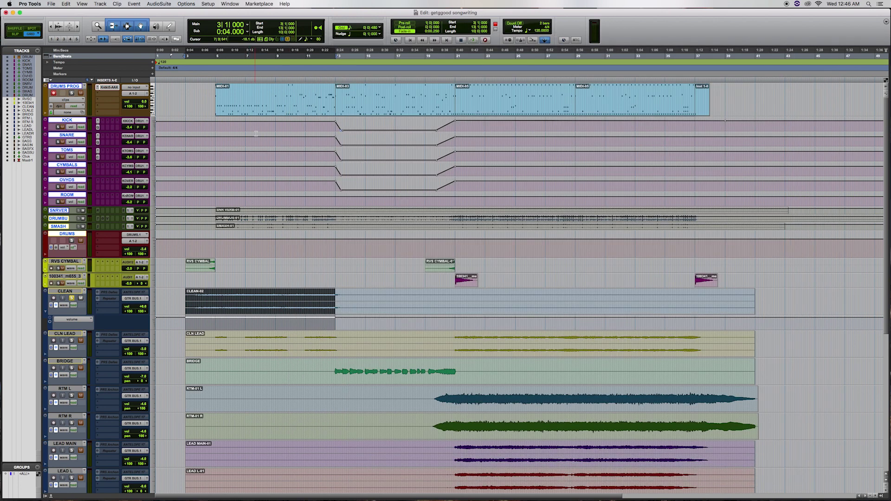
- Select the MIDI-01 drum clip starting at bar 5 and disarm recording on the DRUMS PROG track
{"action": "left_click", "coordinate": [261, 114]}
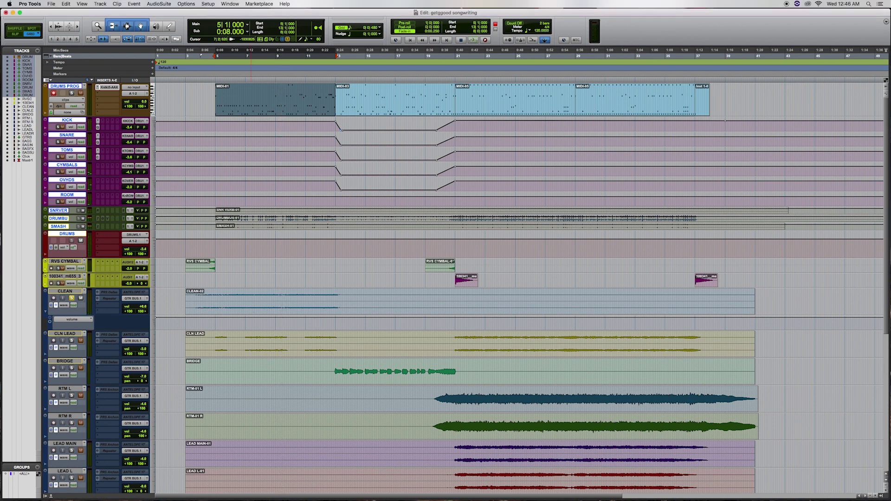
{"action": "scroll", "coordinate": [294, 307], "scroll_direction": "down", "scroll_amount": 10}
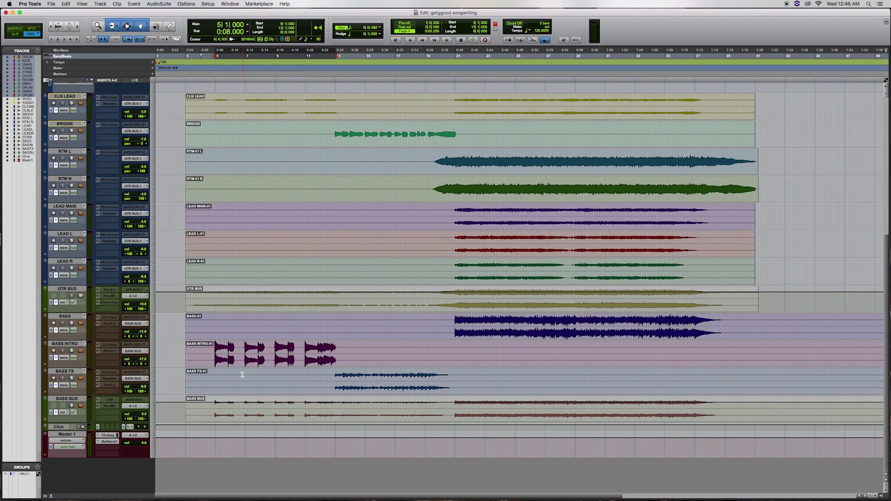
{"action": "scroll", "coordinate": [232, 394], "scroll_direction": "up", "scroll_amount": 8}
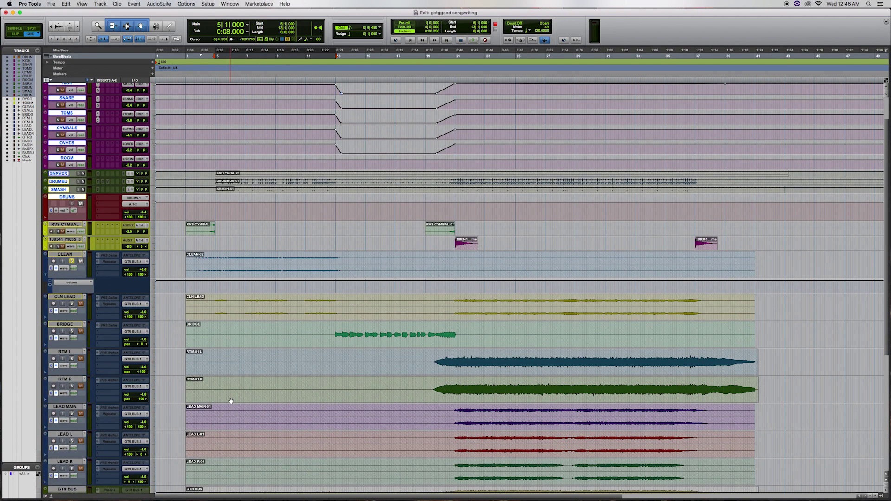
{"action": "scroll", "coordinate": [231, 400], "scroll_direction": "down", "scroll_amount": 8}
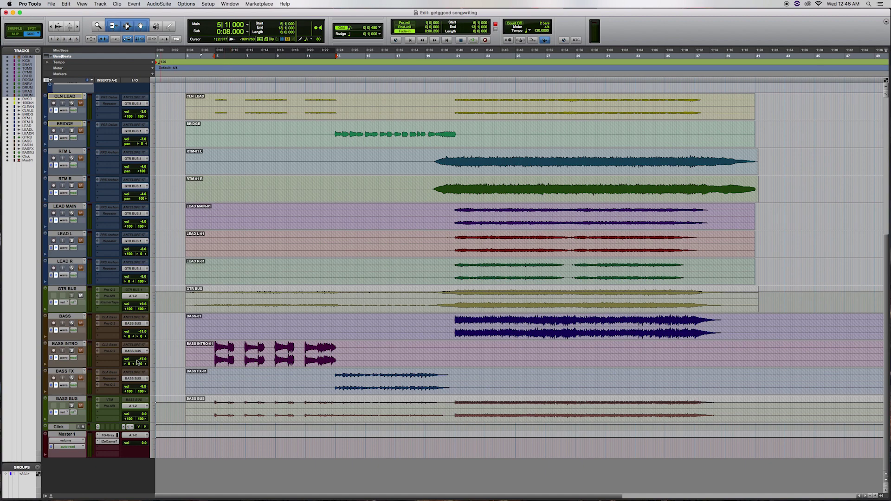
{"action": "scroll", "coordinate": [183, 357], "scroll_direction": "up", "scroll_amount": 10}
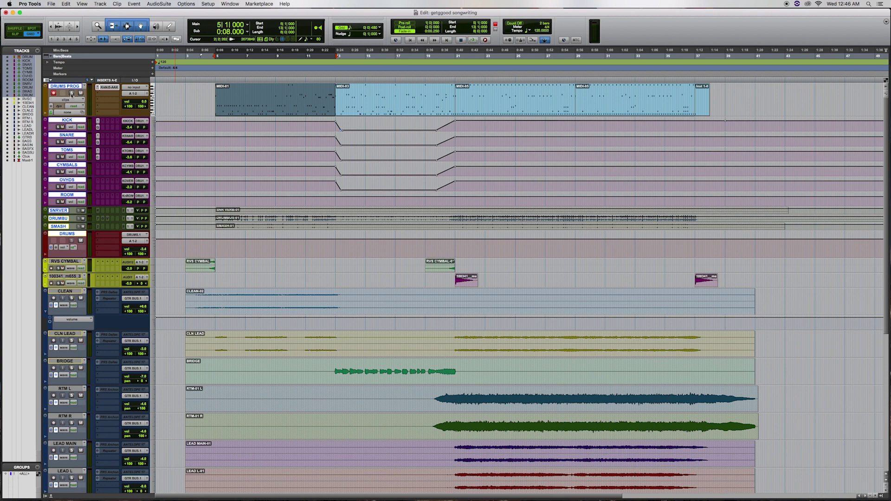
{"action": "left_click", "coordinate": [54, 93]}
- Play back the intro from bar 5 with drums, guitars and bass together
{"action": "scroll", "coordinate": [213, 276], "scroll_direction": "down", "scroll_amount": 10}
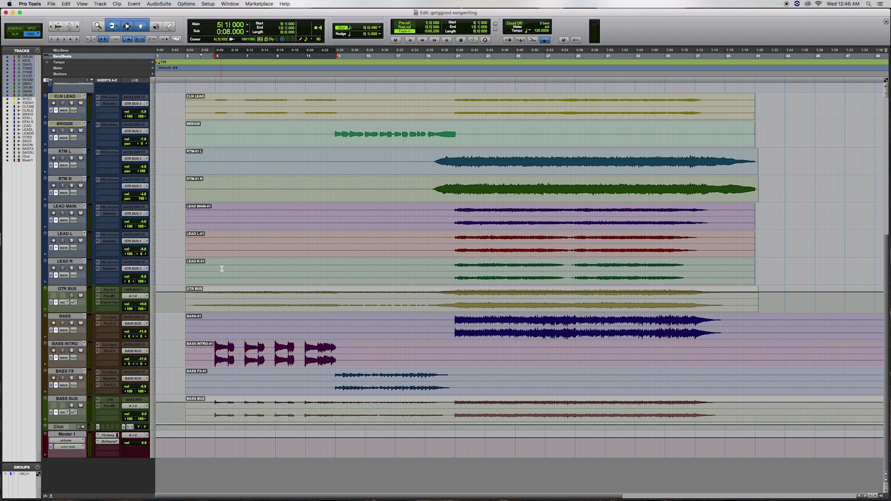
{"action": "key", "text": "space"}
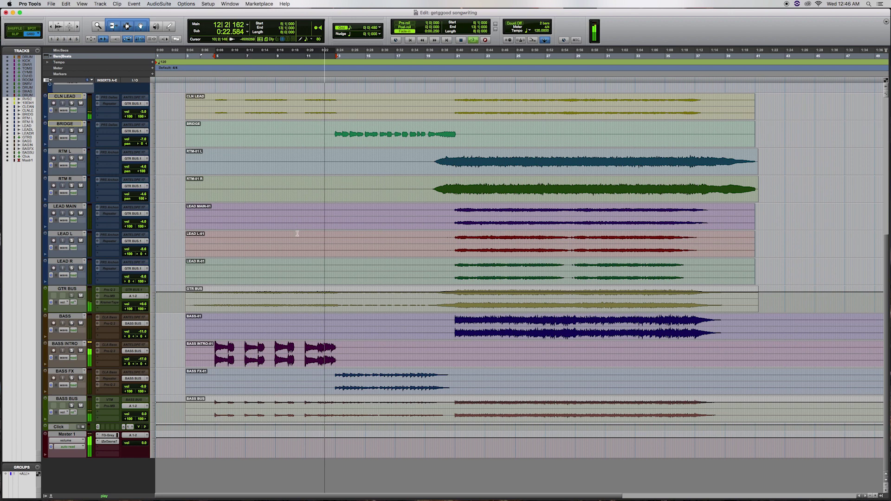
{"action": "key", "text": "space"}
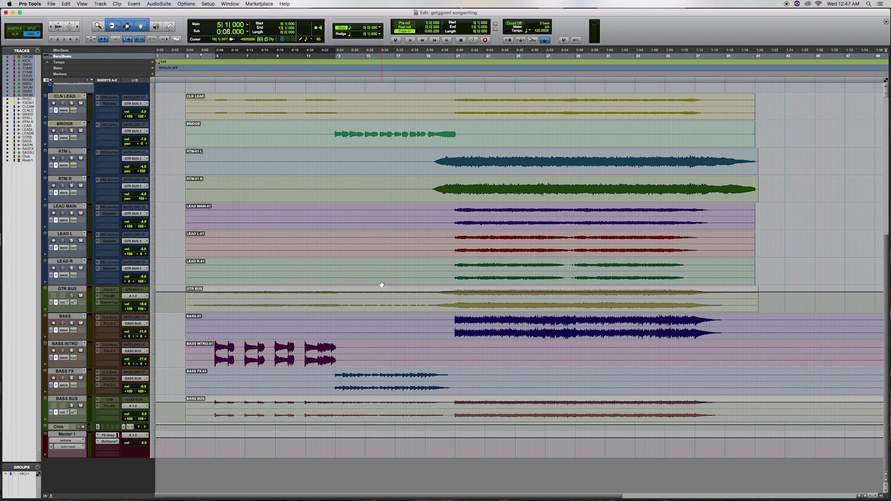
- Solo the BRIDGE track, play back its passage selected from 12|4|480 to about bar 21, and clear the solo
{"action": "scroll", "coordinate": [356, 322], "scroll_direction": "up", "scroll_amount": 10}
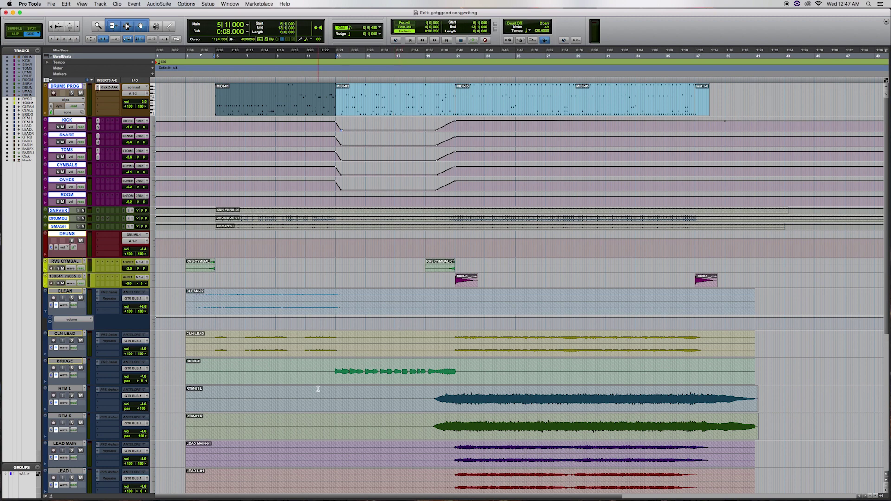
{"action": "scroll", "coordinate": [318, 389], "scroll_direction": "down", "scroll_amount": 10}
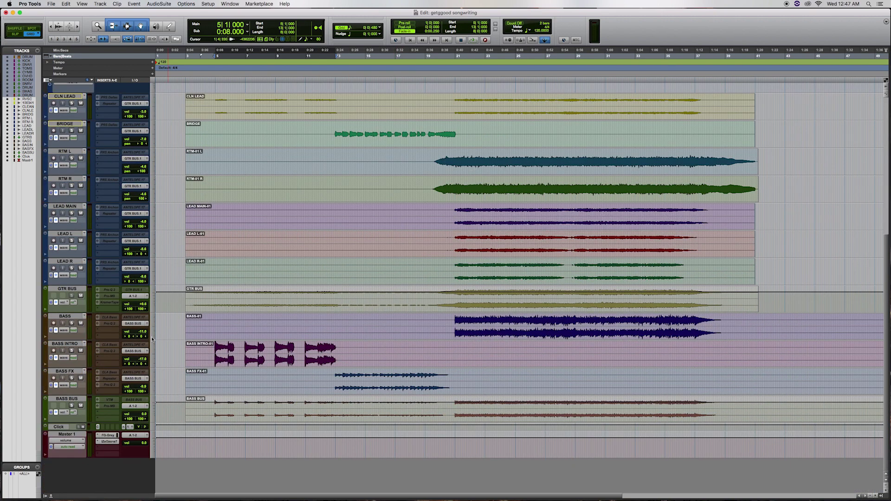
{"action": "left_click", "coordinate": [72, 131]}
{"action": "scroll", "coordinate": [85, 299], "scroll_direction": "up", "scroll_amount": 10}
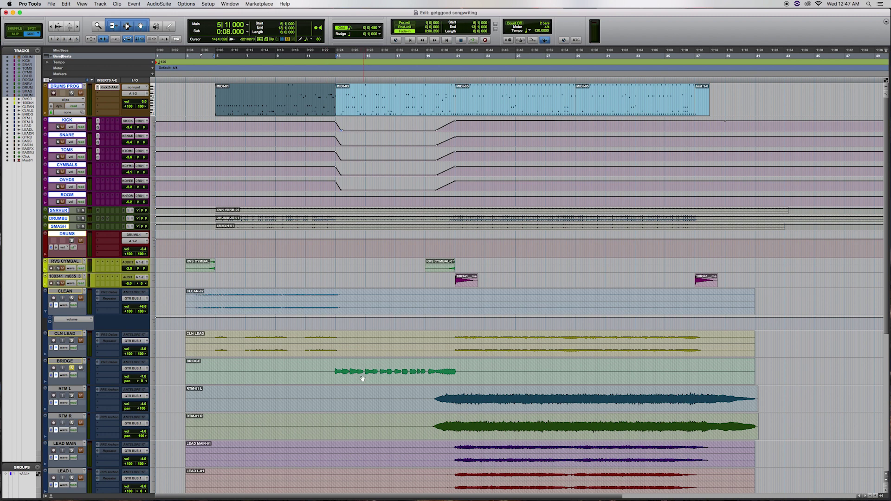
{"action": "left_click_drag", "start_coordinate": [335, 364], "coordinate": [455, 376]}
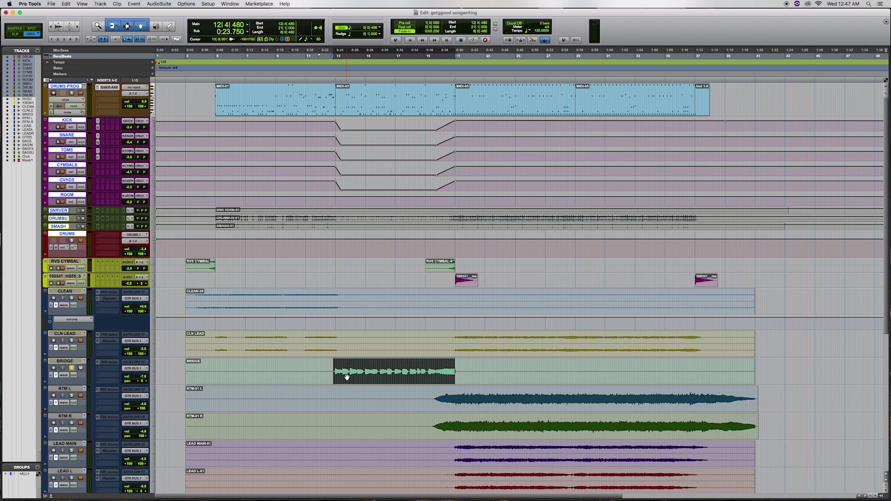
{"action": "key", "text": "space"}
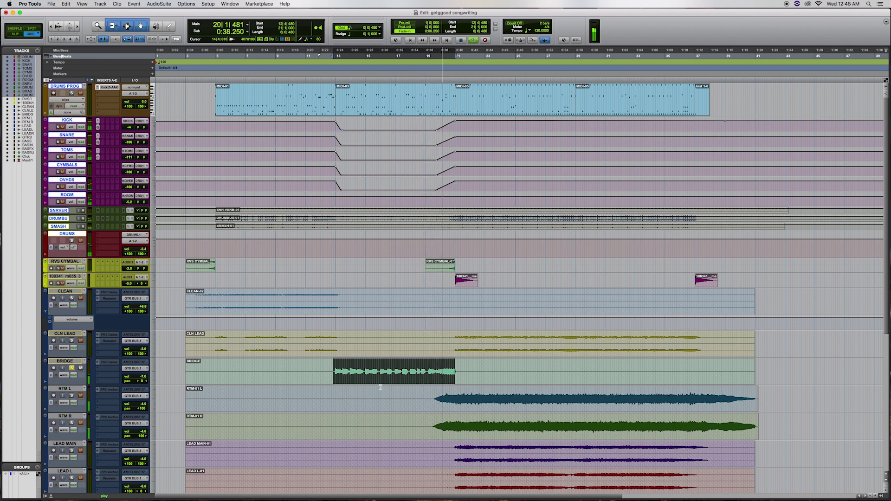
{"action": "key", "text": "space"}
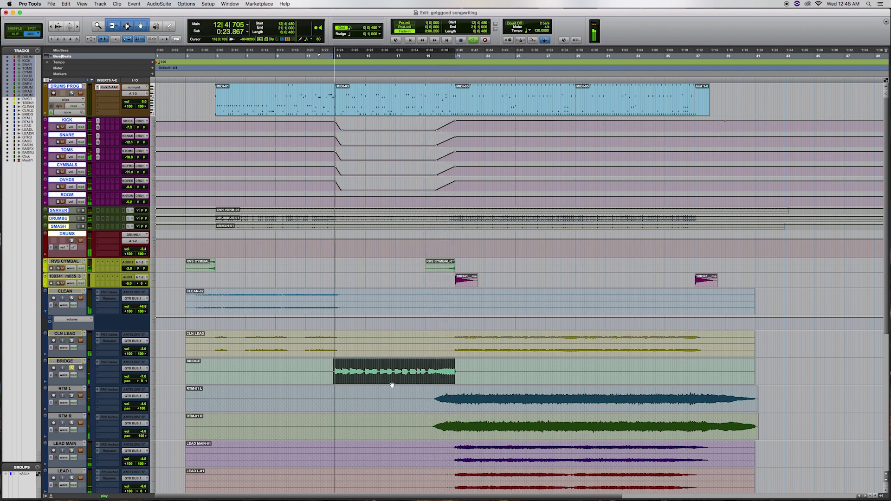
{"action": "left_click", "coordinate": [72, 368]}
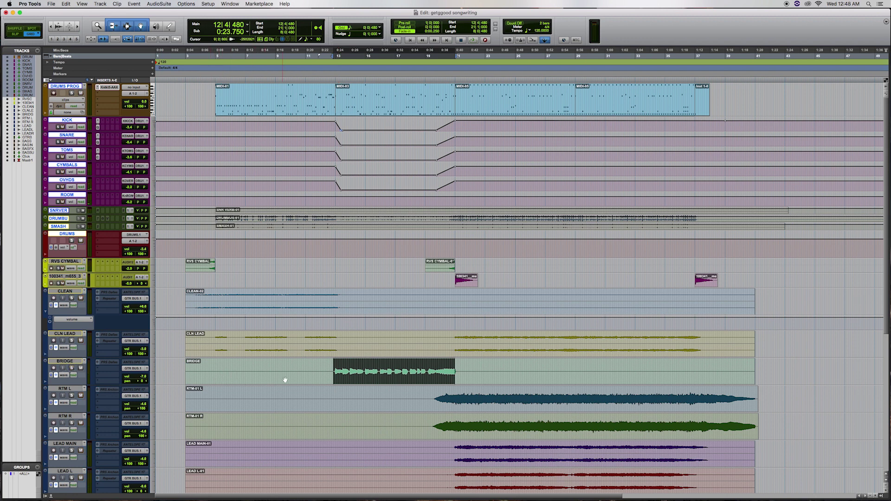
- Solo the DRUMS PROG track, select its MIDI-03 clip at bar 13, and play back the bridge drum part
{"action": "scroll", "coordinate": [429, 402], "scroll_direction": "down", "scroll_amount": 3}
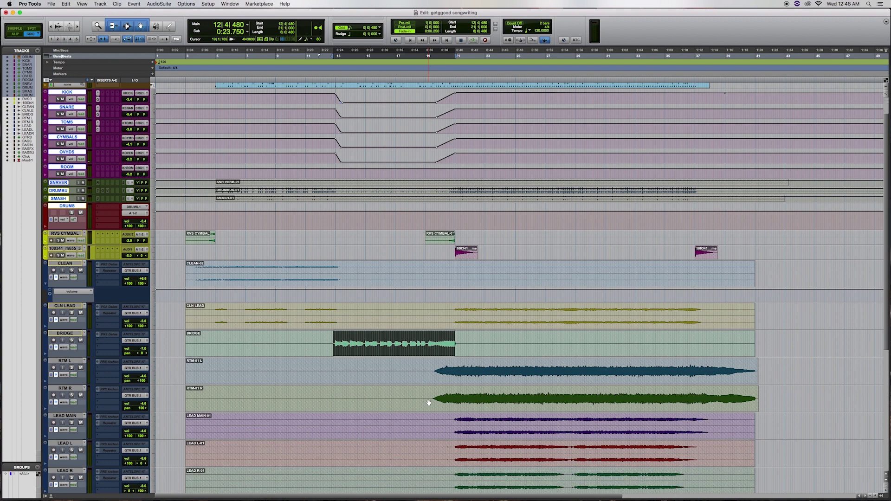
{"action": "scroll", "coordinate": [431, 381], "scroll_direction": "up", "scroll_amount": 3}
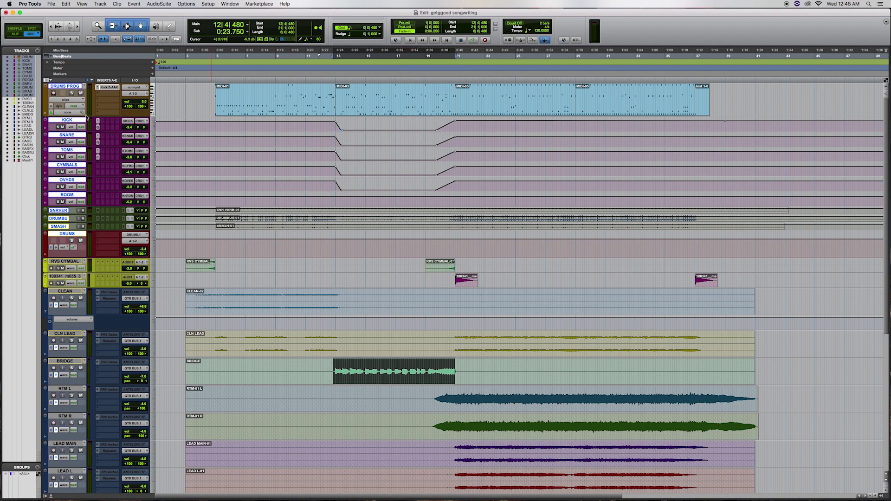
{"action": "left_click", "coordinate": [72, 93]}
{"action": "scroll", "coordinate": [120, 346], "scroll_direction": "down", "scroll_amount": 10}
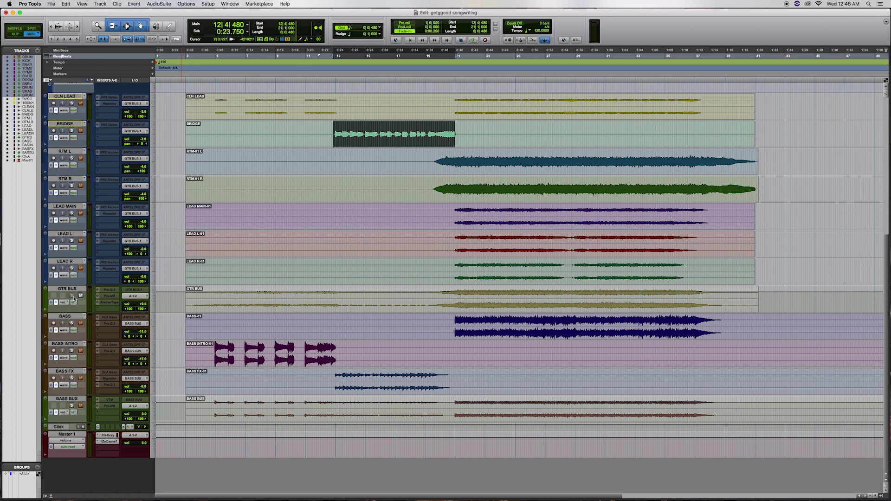
{"action": "scroll", "coordinate": [248, 315], "scroll_direction": "up", "scroll_amount": 10}
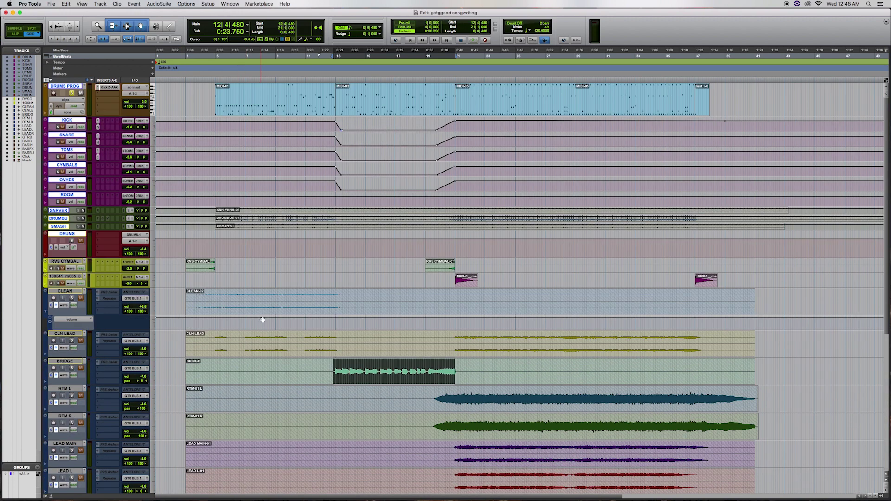
{"action": "left_click", "coordinate": [388, 110]}
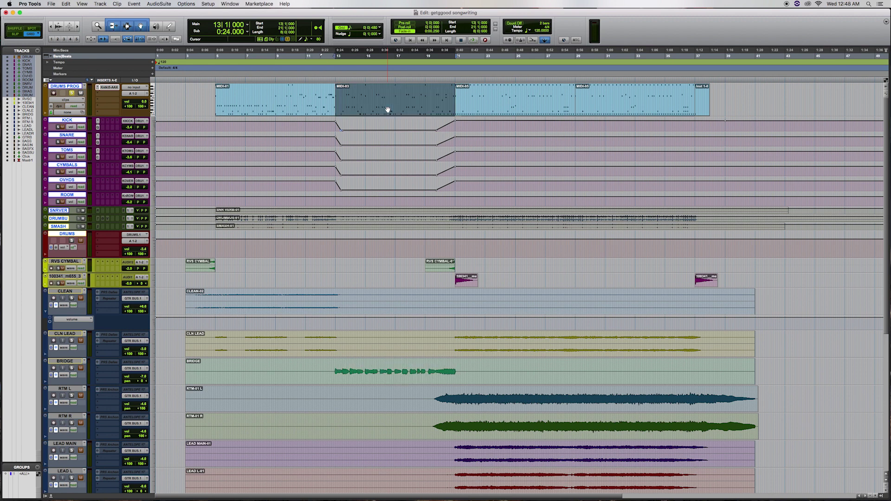
{"action": "key", "text": "space"}
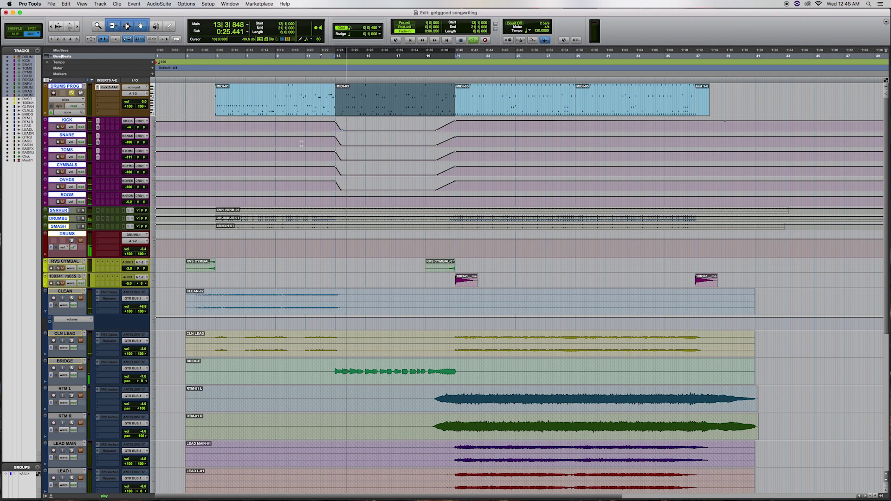
{"action": "key", "text": "space"}
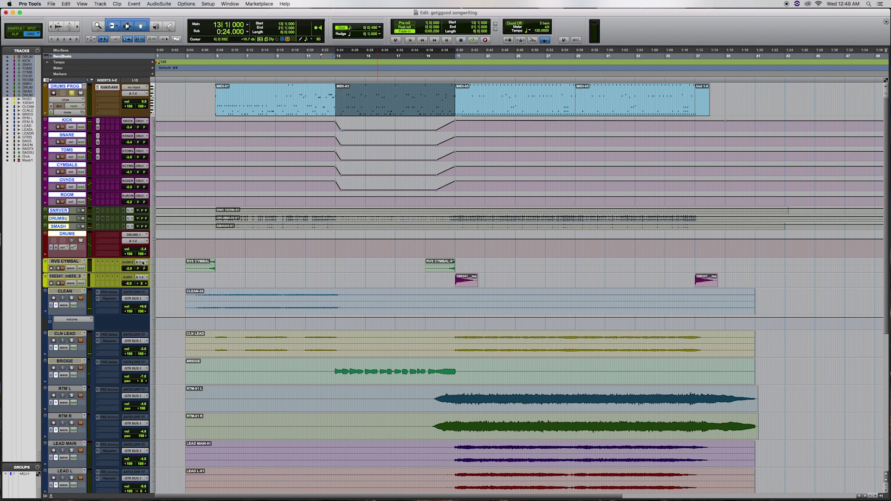
{"action": "key", "text": "space"}
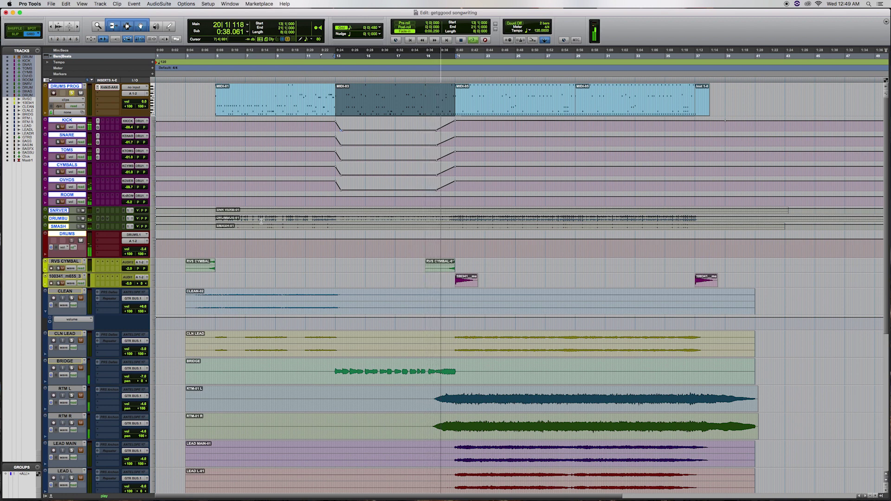
- Stop the bridge playback, select the soloed DRUMS PROG track's clip at bar 21, and play back that drum part
{"action": "key", "text": "space"}
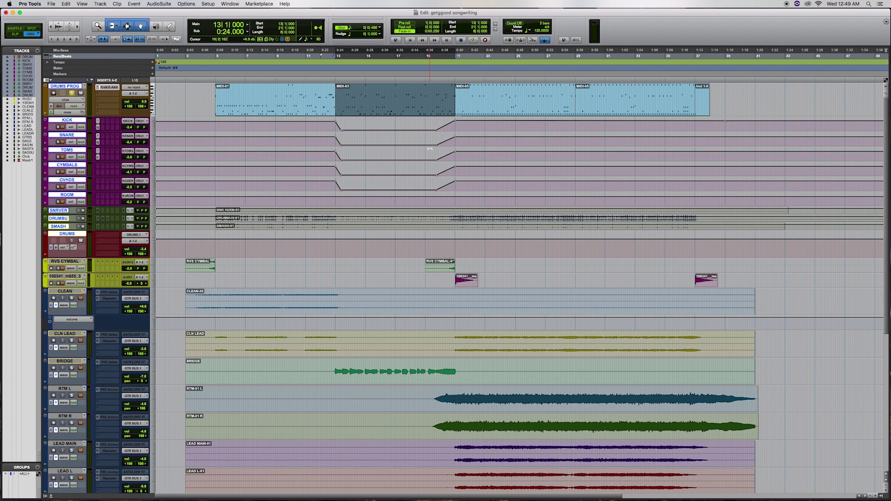
{"action": "scroll", "coordinate": [430, 160], "scroll_direction": "down", "scroll_amount": 3}
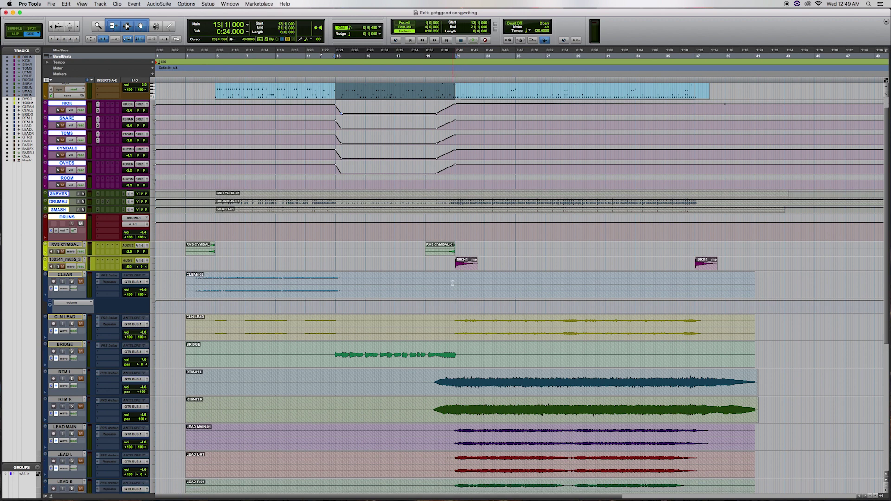
{"action": "scroll", "coordinate": [452, 281], "scroll_direction": "up", "scroll_amount": 3}
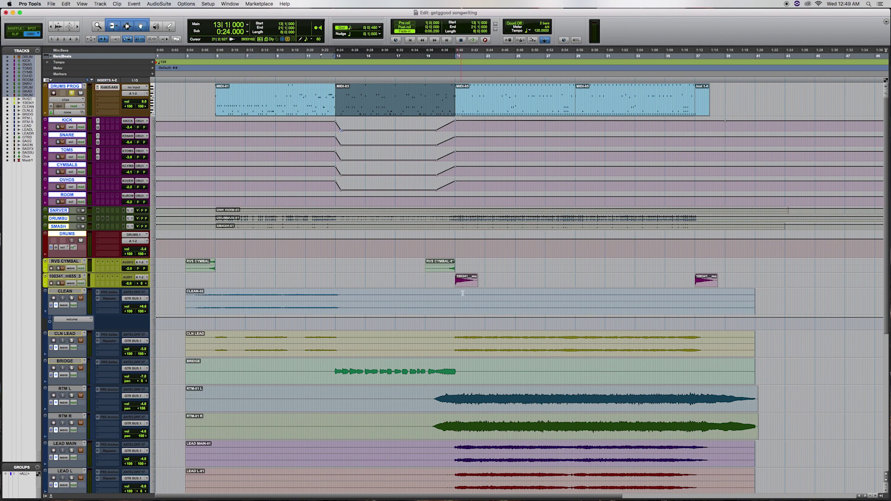
{"action": "scroll", "coordinate": [472, 297], "scroll_direction": "down", "scroll_amount": 2}
{"action": "scroll", "coordinate": [464, 294], "scroll_direction": "up", "scroll_amount": 2}
{"action": "left_click", "coordinate": [486, 108]}
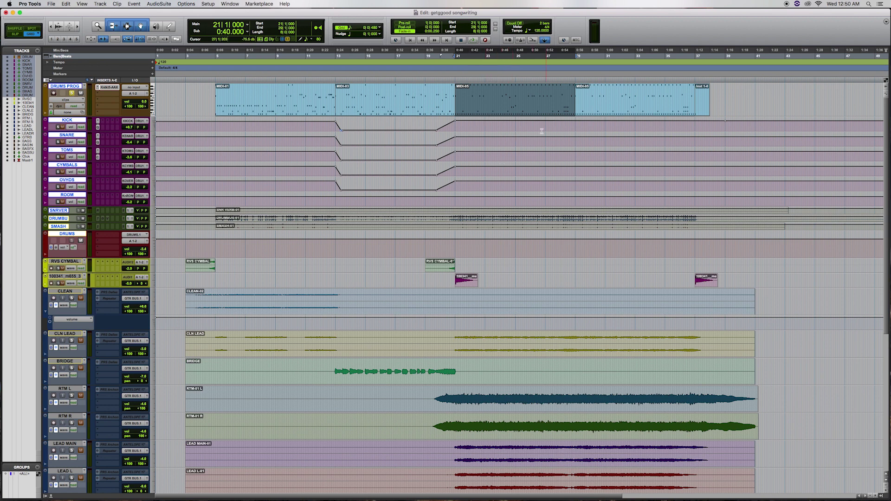
{"action": "key", "text": "space"}
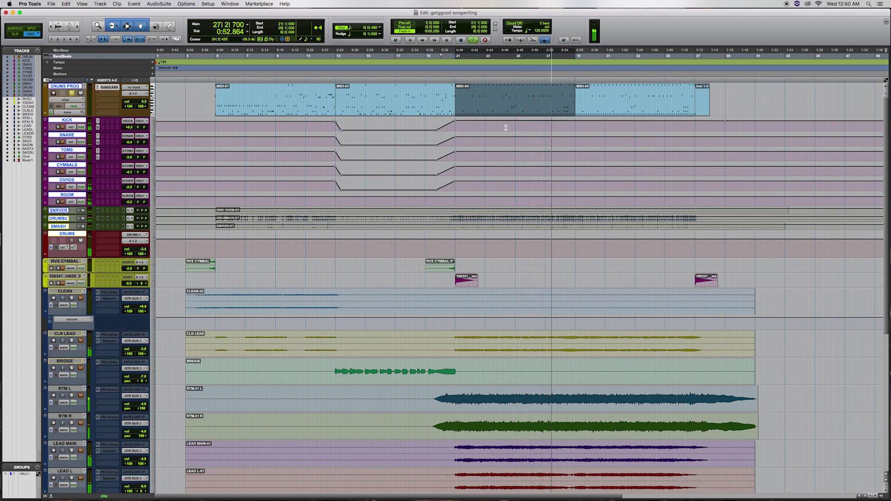
{"action": "key", "text": "space"}
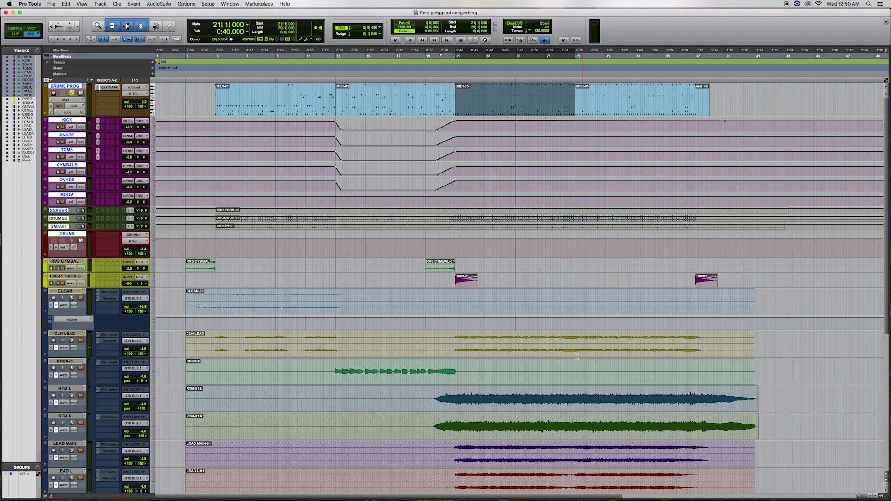
- Look over the guitar and bass tracks accompanying the section from bar 21, and clear the solo on DRUMS PROG
{"action": "scroll", "coordinate": [539, 373], "scroll_direction": "down", "scroll_amount": 10}
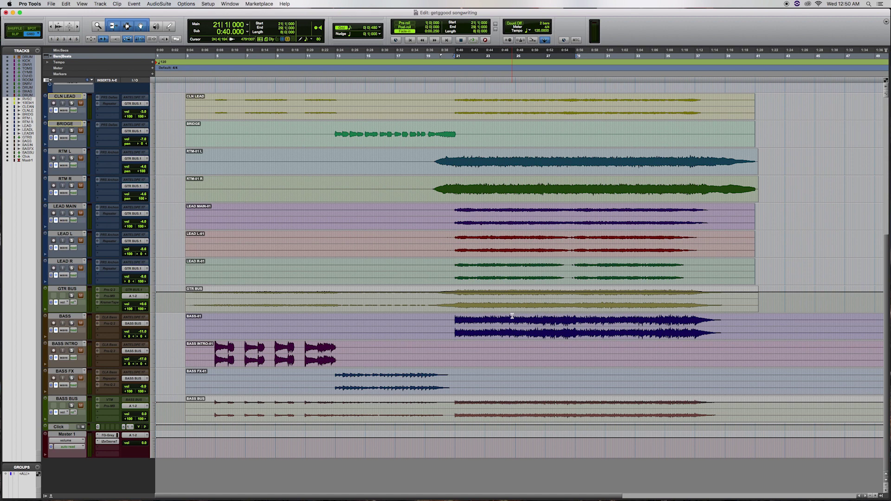
{"action": "scroll", "coordinate": [485, 315], "scroll_direction": "up", "scroll_amount": 2}
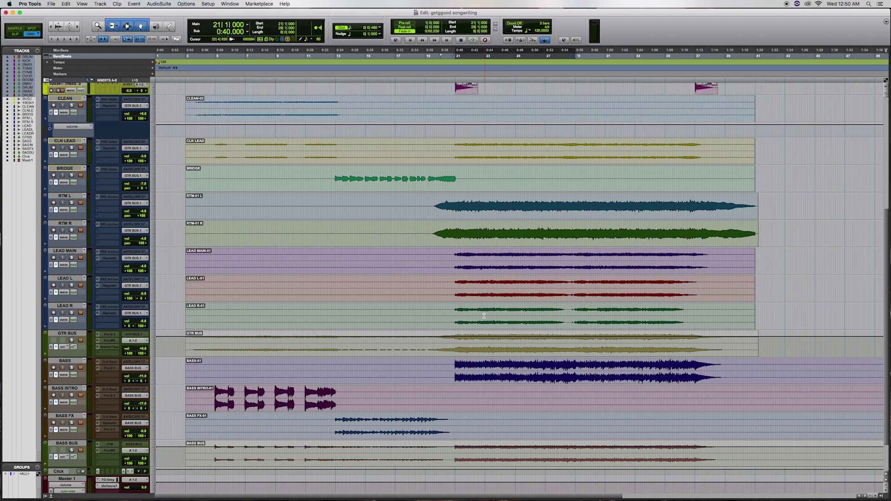
{"action": "scroll", "coordinate": [483, 315], "scroll_direction": "up", "scroll_amount": 8}
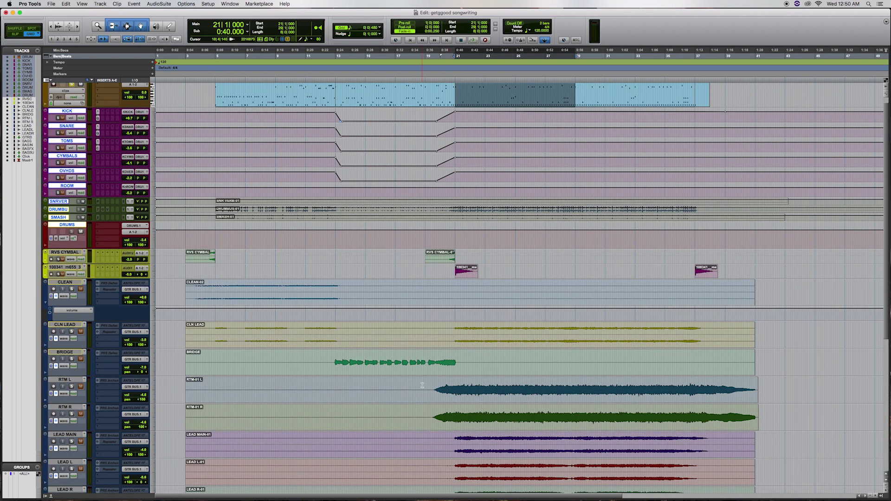
{"action": "scroll", "coordinate": [435, 360], "scroll_direction": "down", "scroll_amount": 2}
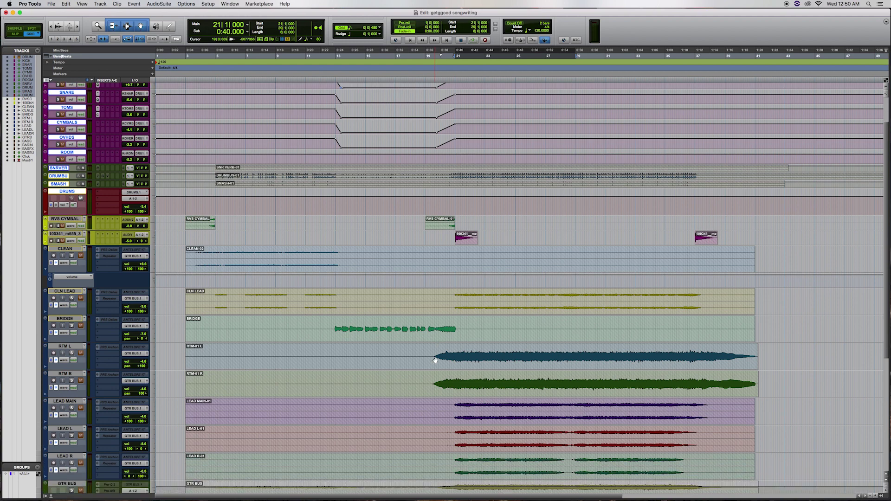
{"action": "scroll", "coordinate": [436, 360], "scroll_direction": "down", "scroll_amount": 2}
{"action": "scroll", "coordinate": [233, 285], "scroll_direction": "up", "scroll_amount": 3}
{"action": "left_click", "coordinate": [72, 94]}
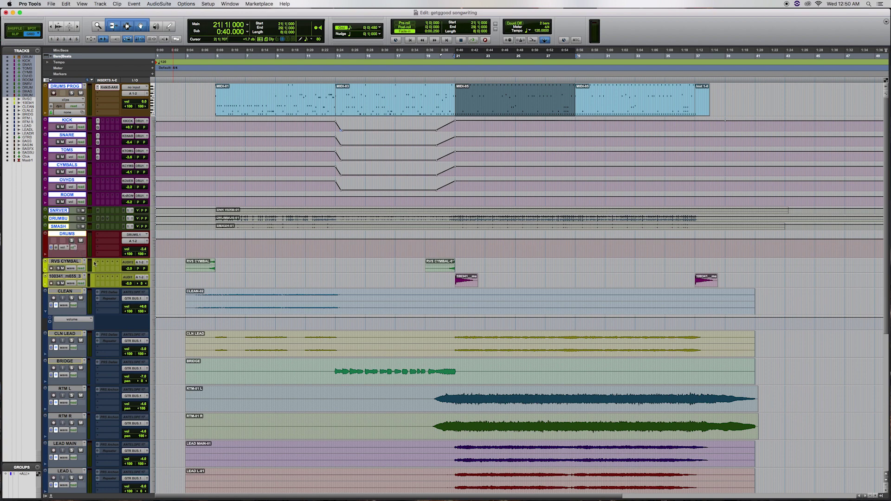
- Solo the GTR BUS track and play back the guitars from 19|4|480 to about bar 29
{"action": "scroll", "coordinate": [138, 274], "scroll_direction": "down", "scroll_amount": 10}
{"action": "scroll", "coordinate": [138, 274], "scroll_direction": "down", "scroll_amount": 1}
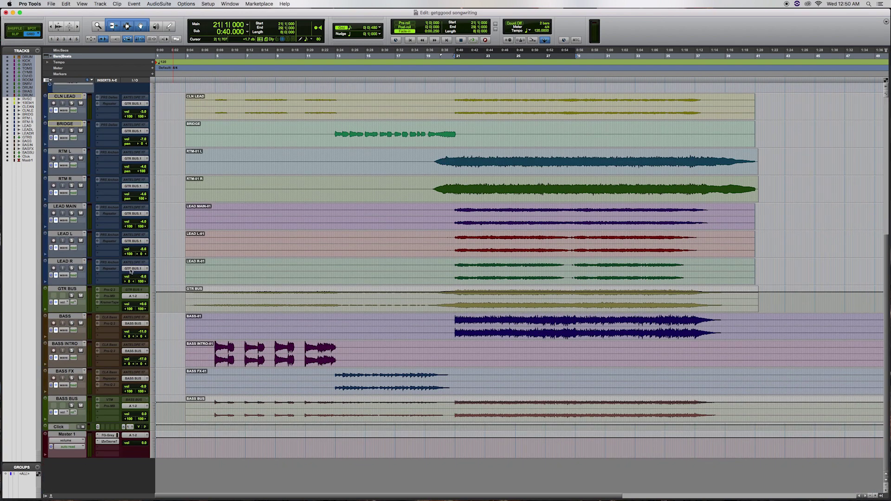
{"action": "left_click", "coordinate": [72, 296]}
{"action": "left_click", "coordinate": [438, 265]}
{"action": "key", "text": "space"}
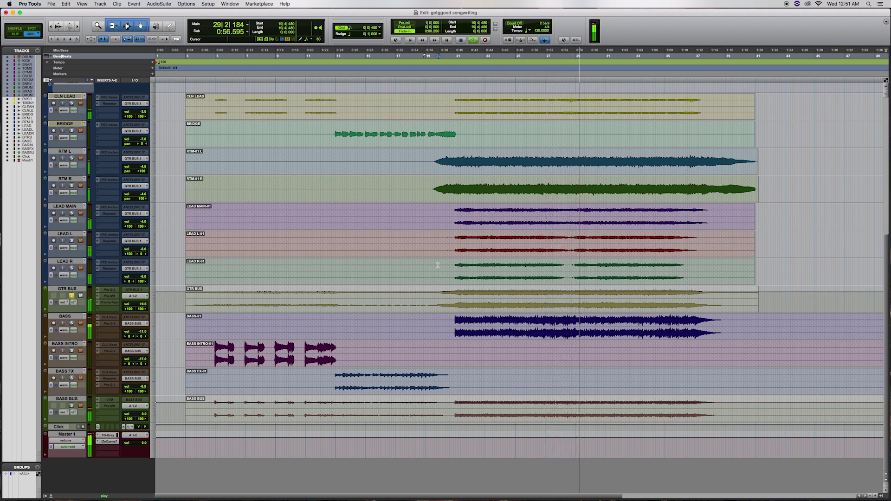
{"action": "key", "text": "space"}
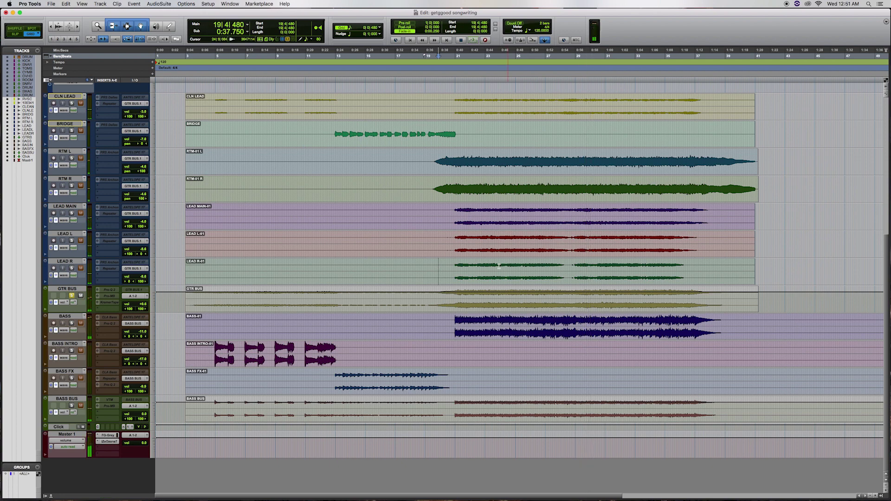
- Switch the solo from GTR BUS to BASS BUS and play back the bass from 20|4|480
{"action": "scroll", "coordinate": [479, 282], "scroll_direction": "up", "scroll_amount": 5}
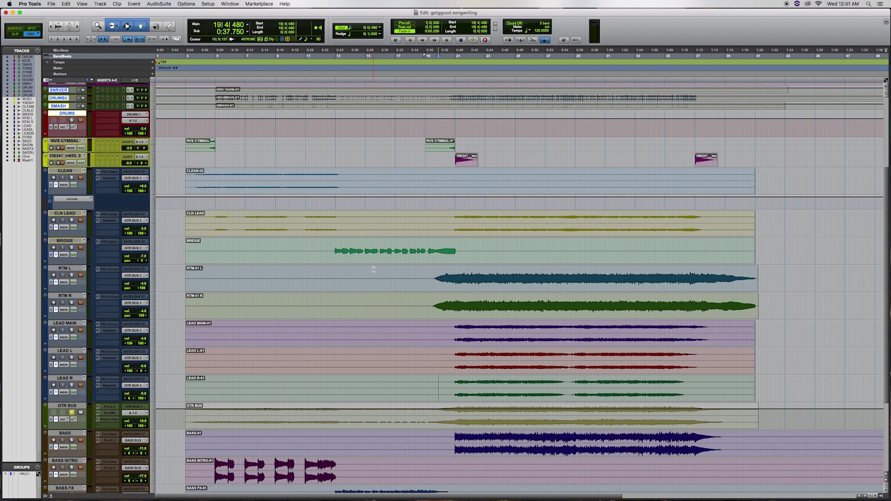
{"action": "scroll", "coordinate": [462, 354], "scroll_direction": "down", "scroll_amount": 1}
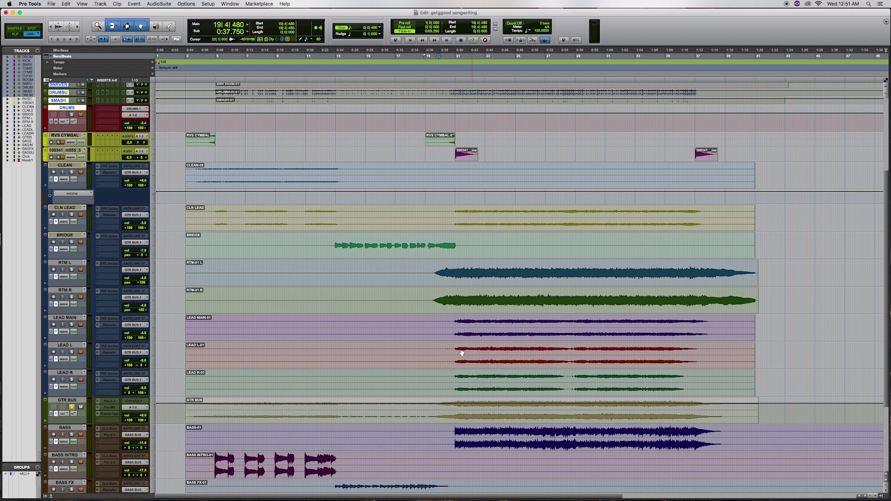
{"action": "scroll", "coordinate": [462, 354], "scroll_direction": "down", "scroll_amount": 5}
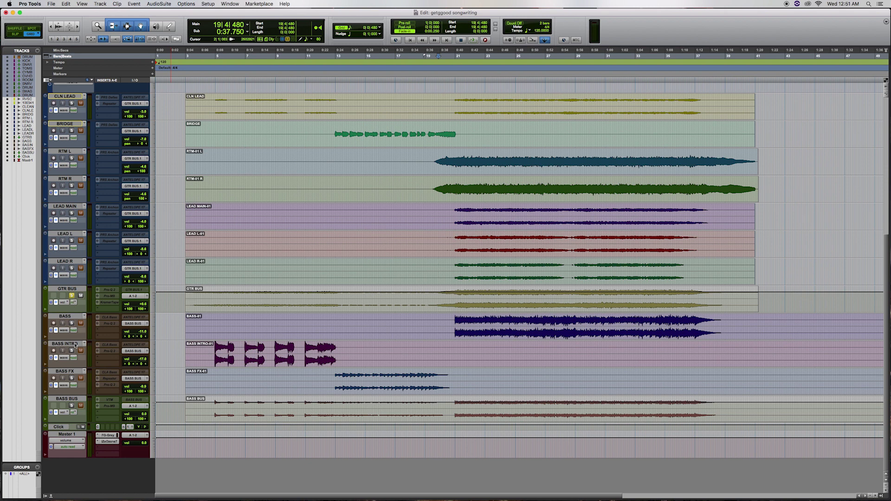
{"action": "left_click", "coordinate": [72, 406]}
{"action": "left_click", "coordinate": [454, 318]}
{"action": "key", "text": "space"}
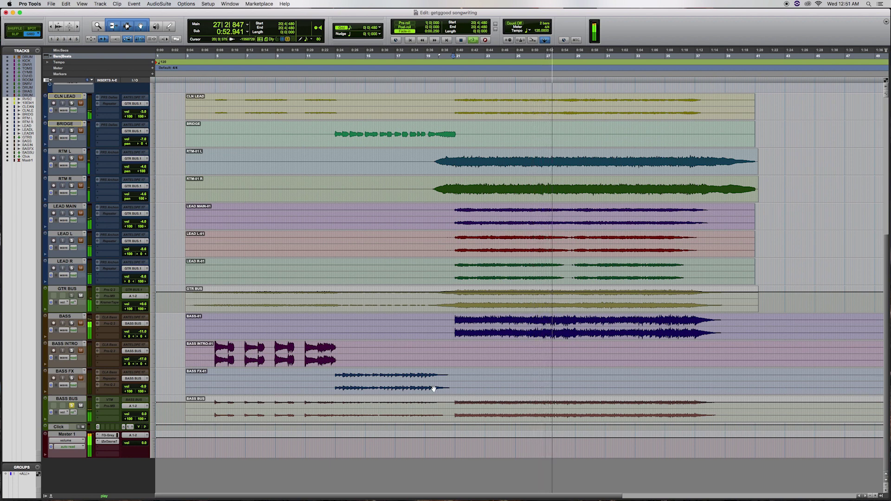
{"action": "key", "text": "space"}
- Select the DRUMS PROG passage from 18|3|480 to about bar 28 and play it back with all tracks unsoloed
{"action": "scroll", "coordinate": [630, 347], "scroll_direction": "up", "scroll_amount": 10}
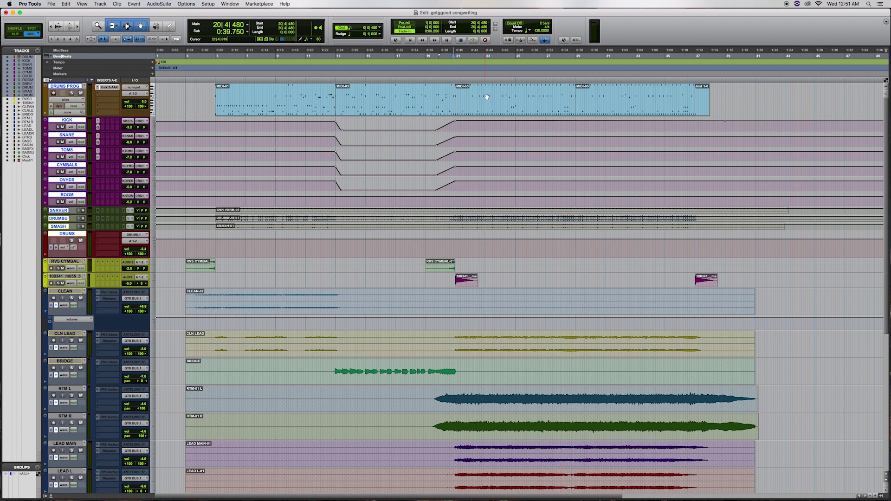
{"action": "left_click_drag", "start_coordinate": [420, 89], "coordinate": [567, 110]}
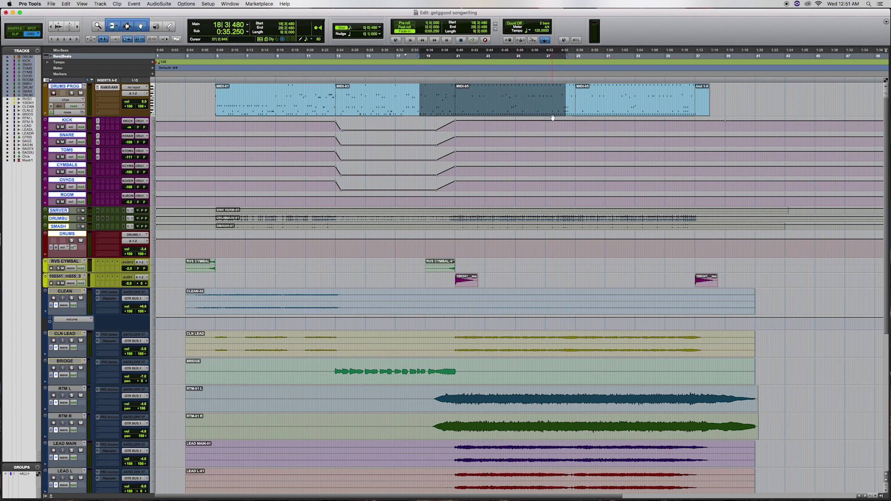
{"action": "key", "text": "space"}
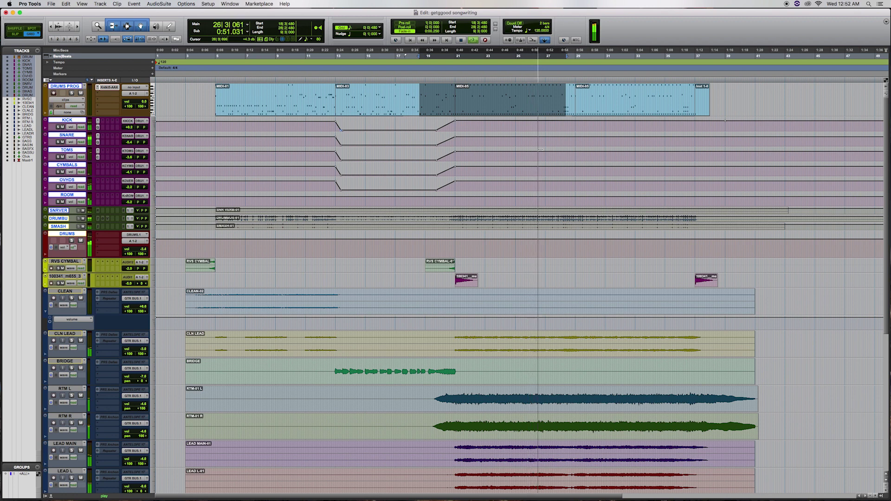
{"action": "key", "text": "space"}
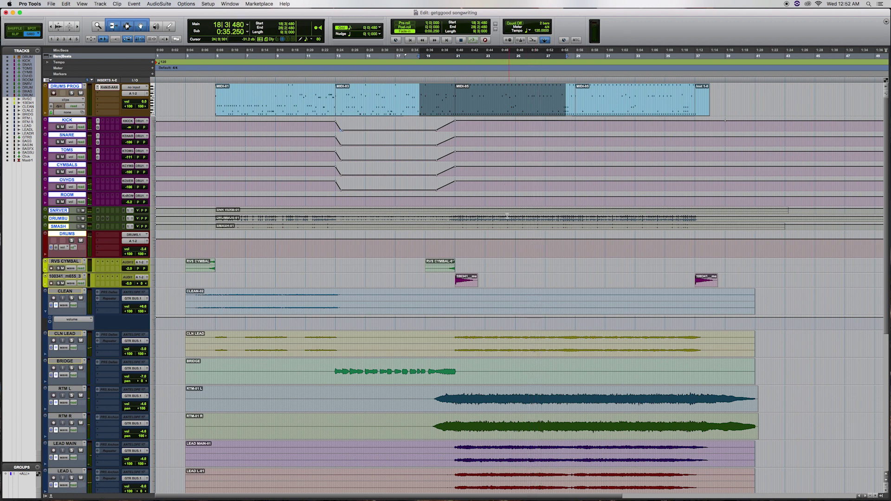
- Review the full arrangement's tracks and select the drum clips at bars 5, 13 and 21 one after another
{"action": "scroll", "coordinate": [442, 282], "scroll_direction": "down", "scroll_amount": 10}
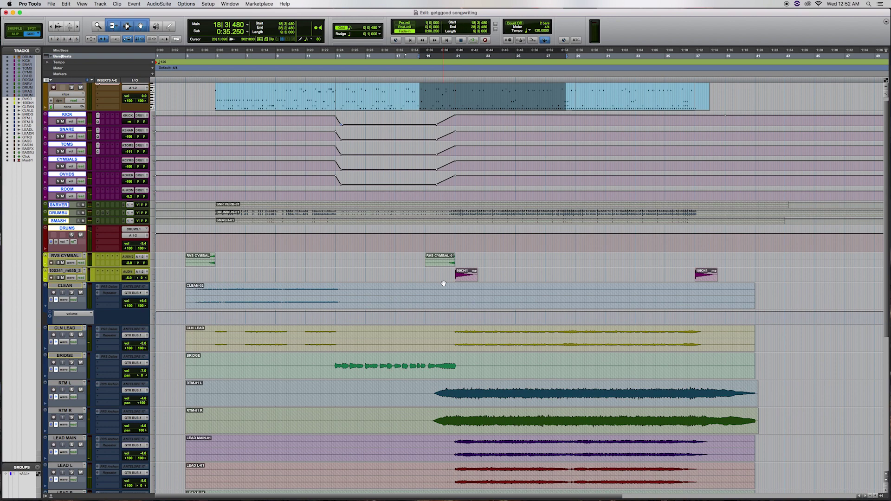
{"action": "scroll", "coordinate": [448, 288], "scroll_direction": "up", "scroll_amount": 10}
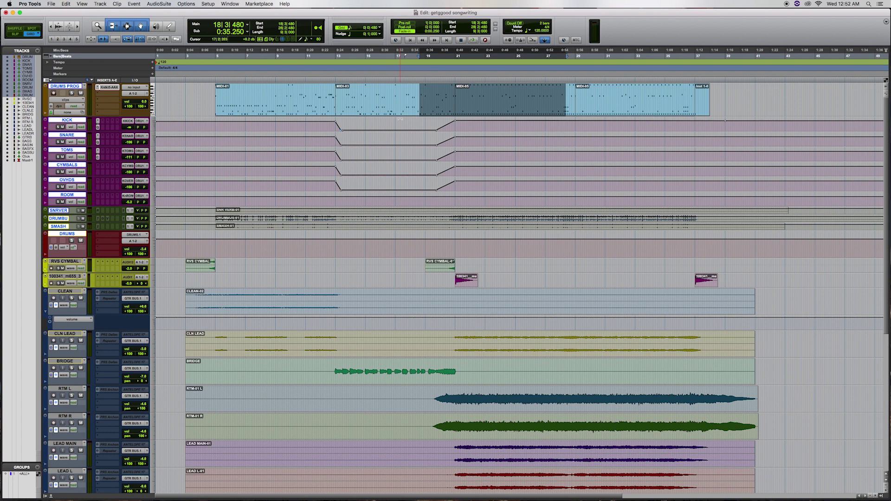
{"action": "scroll", "coordinate": [372, 153], "scroll_direction": "down", "scroll_amount": 10}
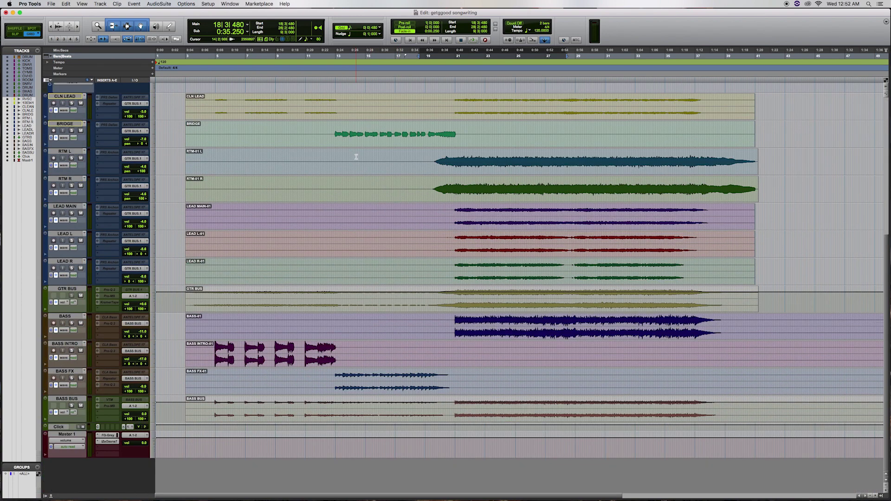
{"action": "scroll", "coordinate": [408, 287], "scroll_direction": "up", "scroll_amount": 8}
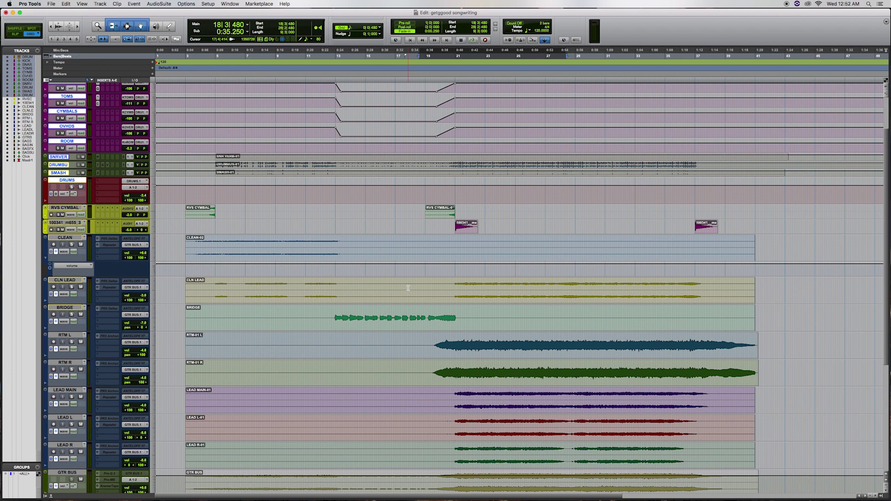
{"action": "scroll", "coordinate": [408, 288], "scroll_direction": "up", "scroll_amount": 2}
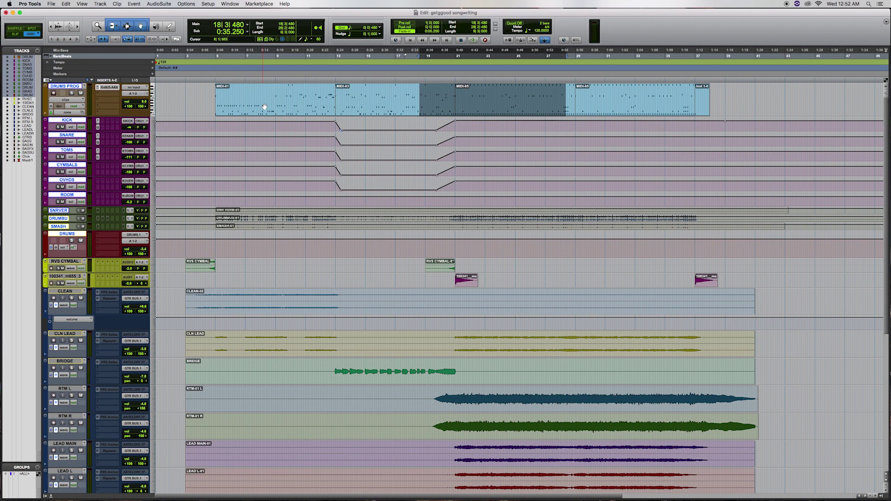
{"action": "left_click", "coordinate": [271, 110]}
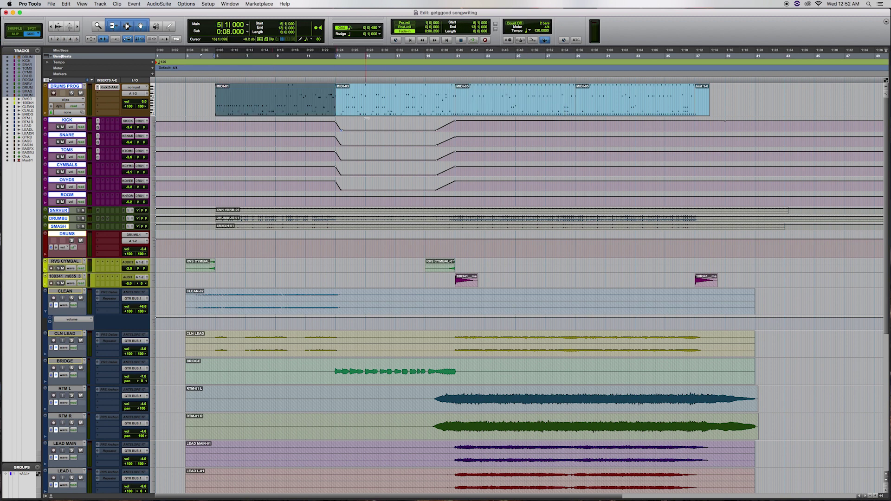
{"action": "left_click", "coordinate": [396, 111]}
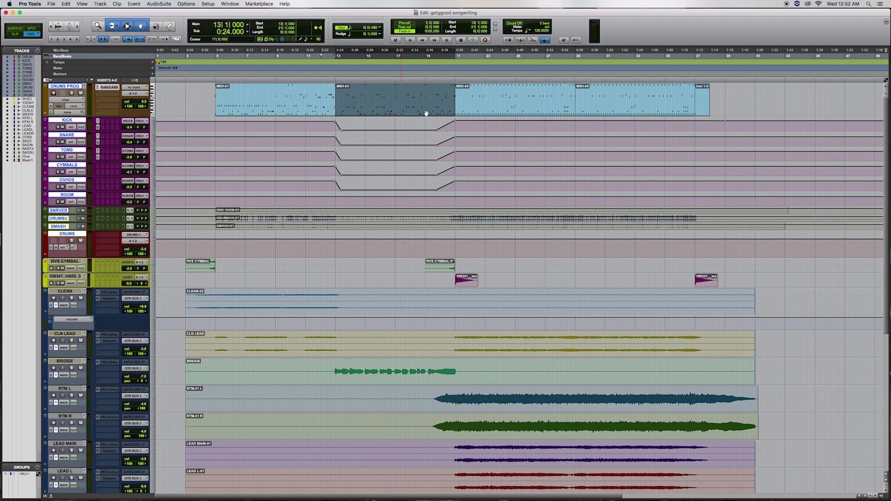
{"action": "left_click", "coordinate": [529, 112]}
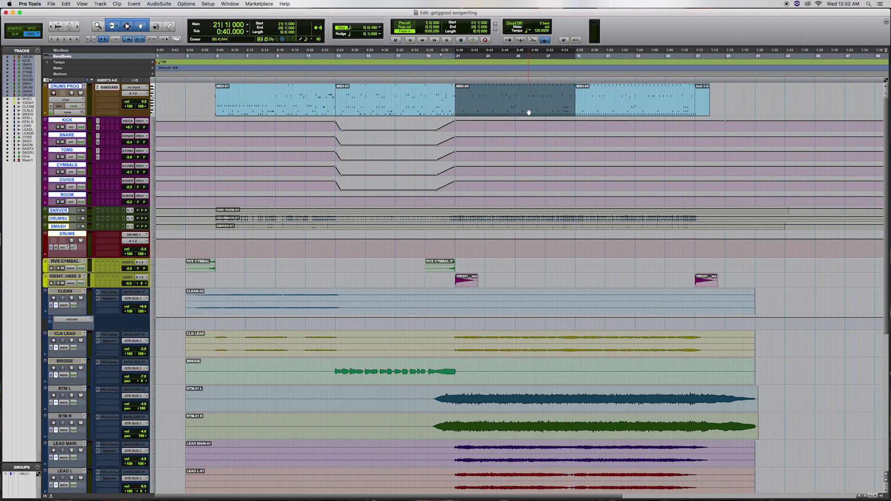